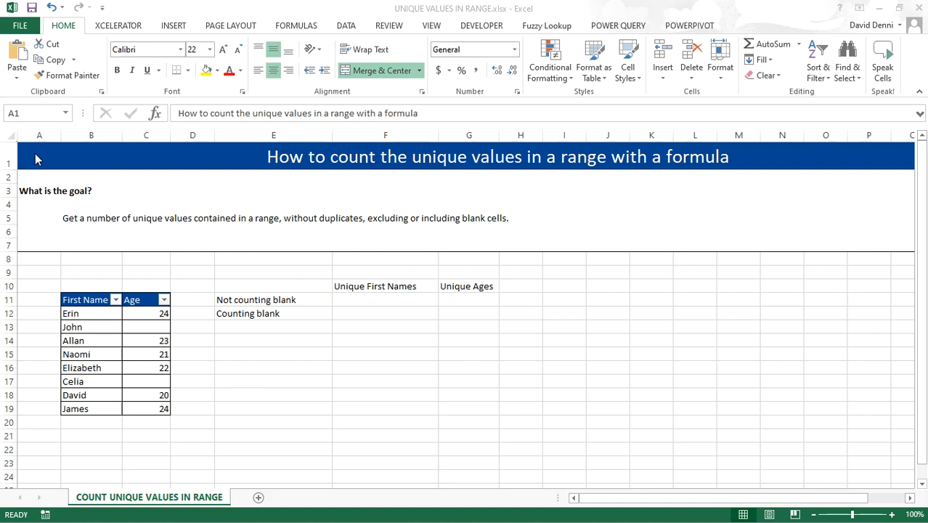
# Review the distinct entries in the filter lists of the First Name and Age columns without applying a filter.
pyautogui.click(117, 300)
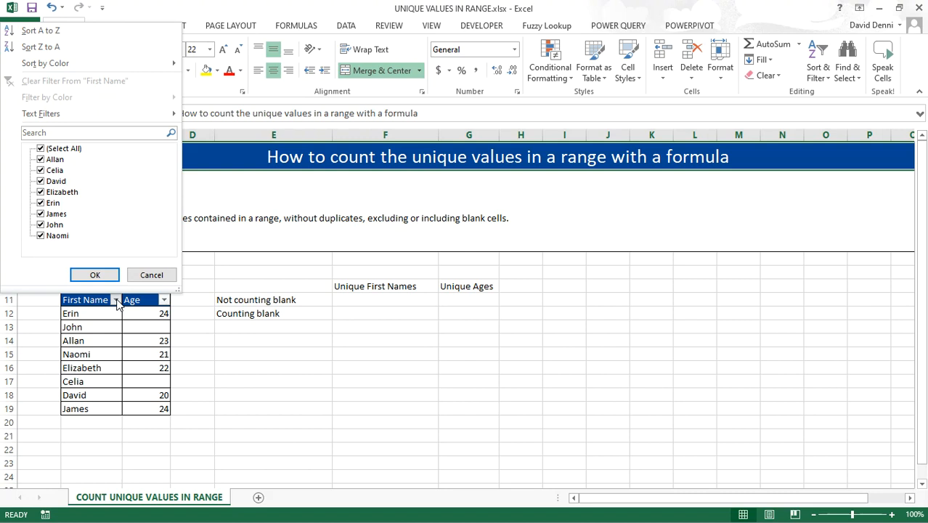
pyautogui.click(152, 274)
pyautogui.click(164, 300)
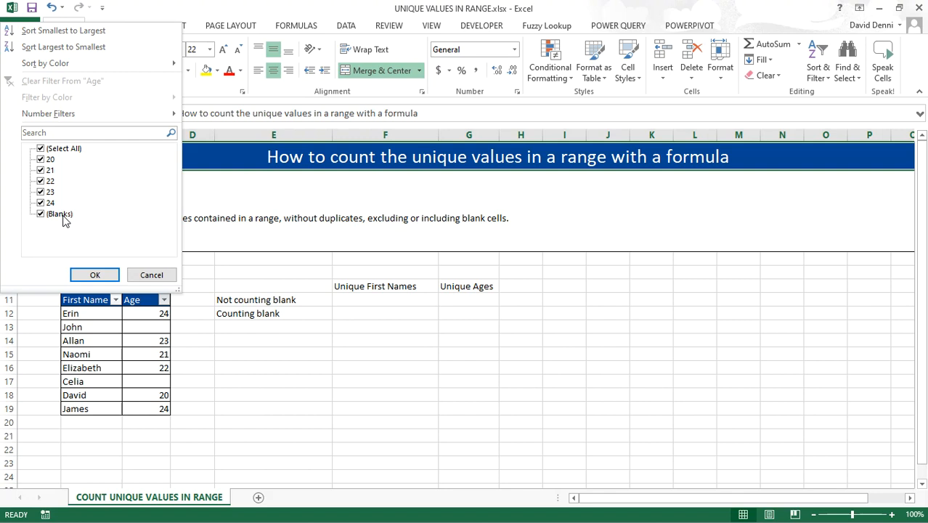
pyautogui.click(149, 275)
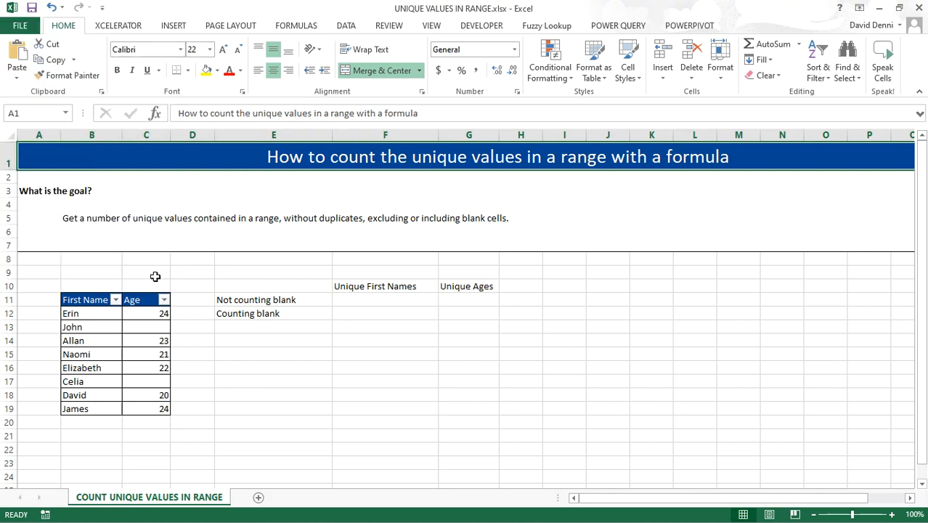
# Start a SUMPRODUCT formula in F11 with the non-blank test (B12:B19<>"") on the First Name entries.
pyautogui.click(364, 299)
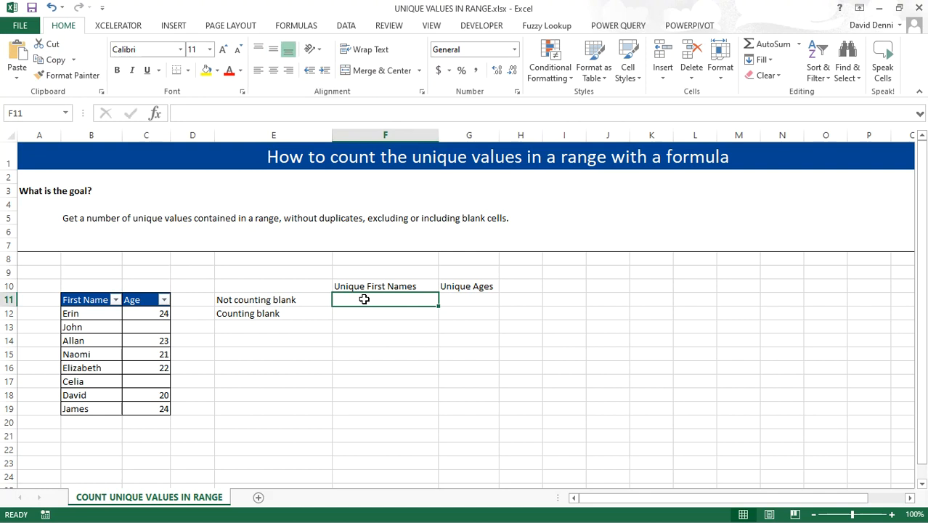
pyautogui.write('=')
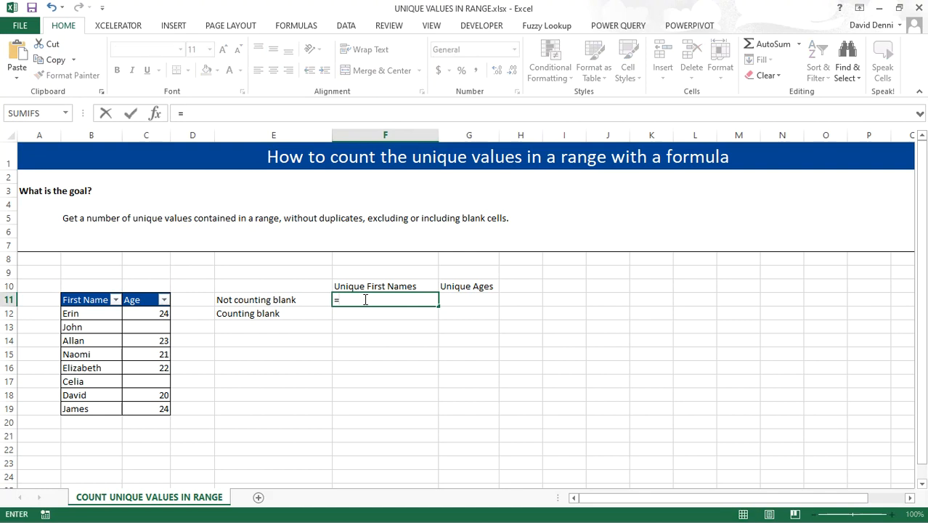
pyautogui.write('sumproduc')
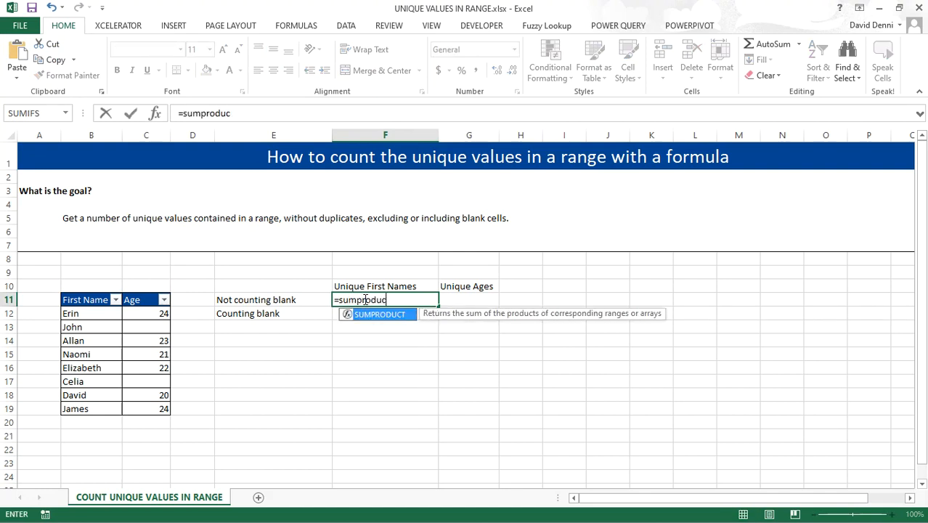
pyautogui.write('t(')
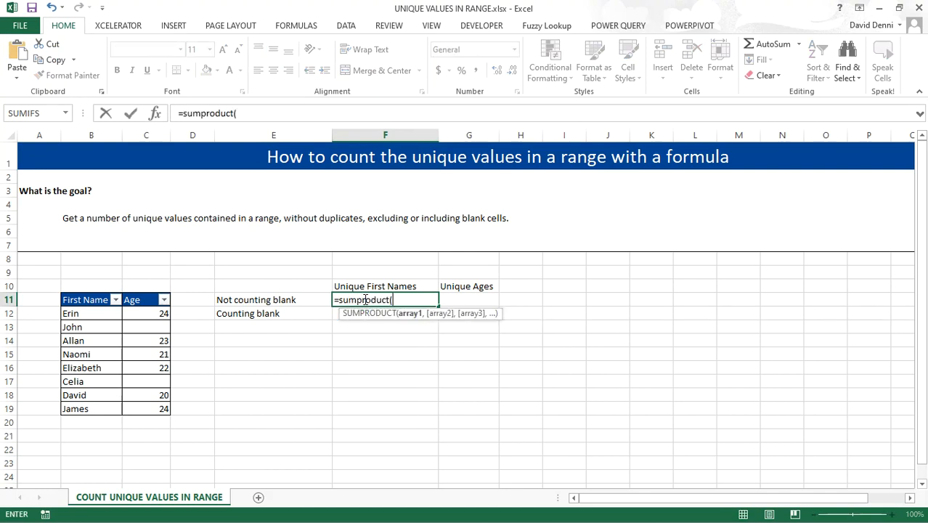
pyautogui.write('(')
pyautogui.moveTo(84, 318); pyautogui.dragTo(83, 404)
pyautogui.write('<>""')
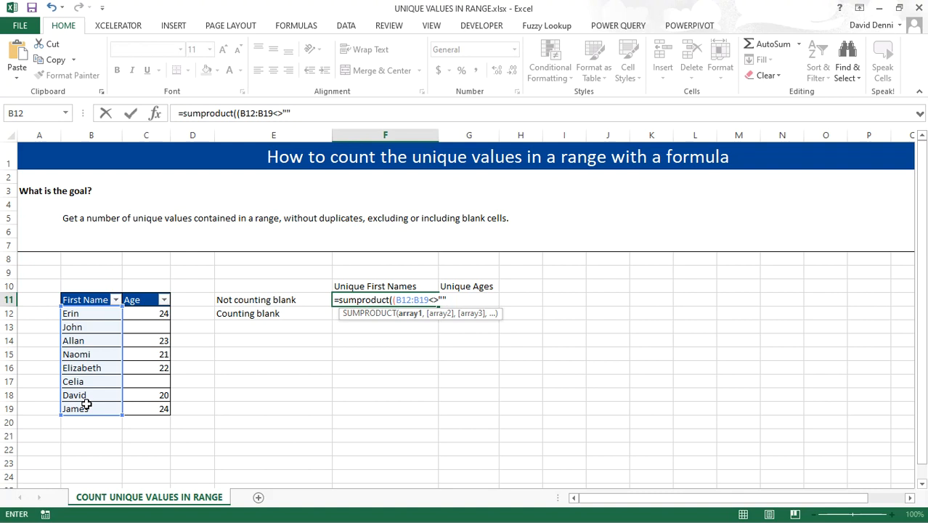
# Complete the F11 formula by dividing the non-blank test by COUNTIF(B12:B19,B12:B19 &"") and enter it.
pyautogui.write(')/co')
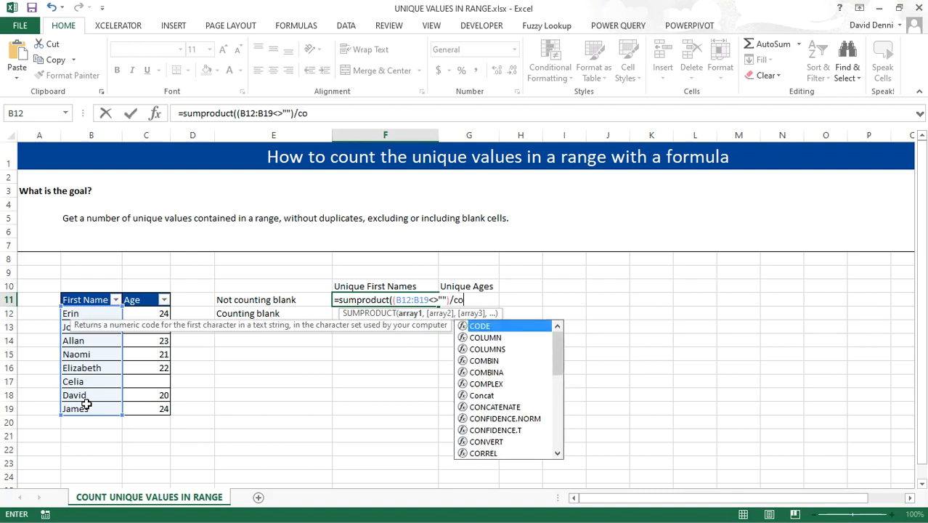
pyautogui.write('untif(')
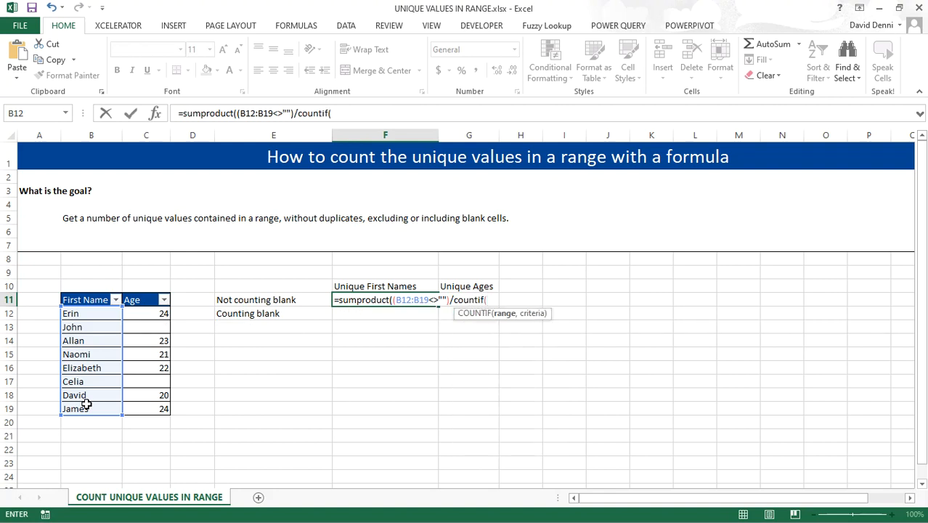
pyautogui.moveTo(76, 314); pyautogui.dragTo(88, 403)
pyautogui.write(',')
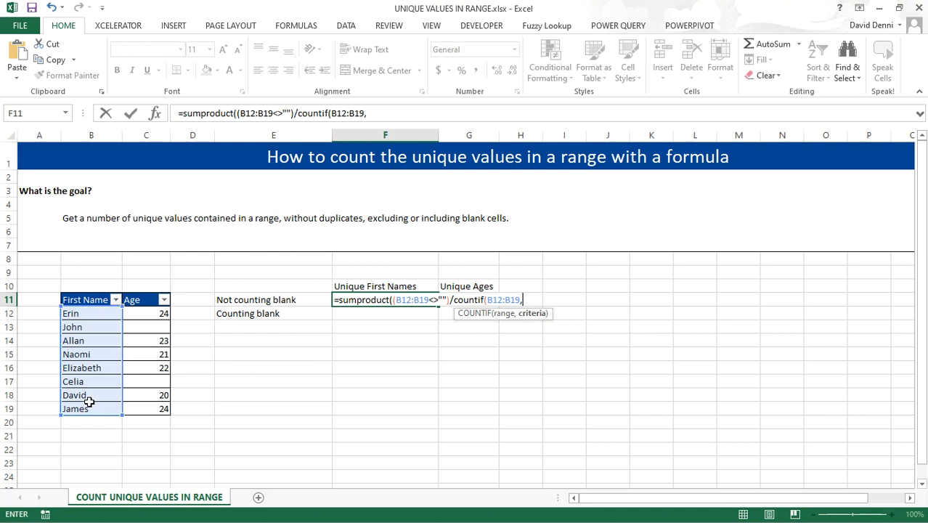
pyautogui.moveTo(98, 313); pyautogui.dragTo(91, 408)
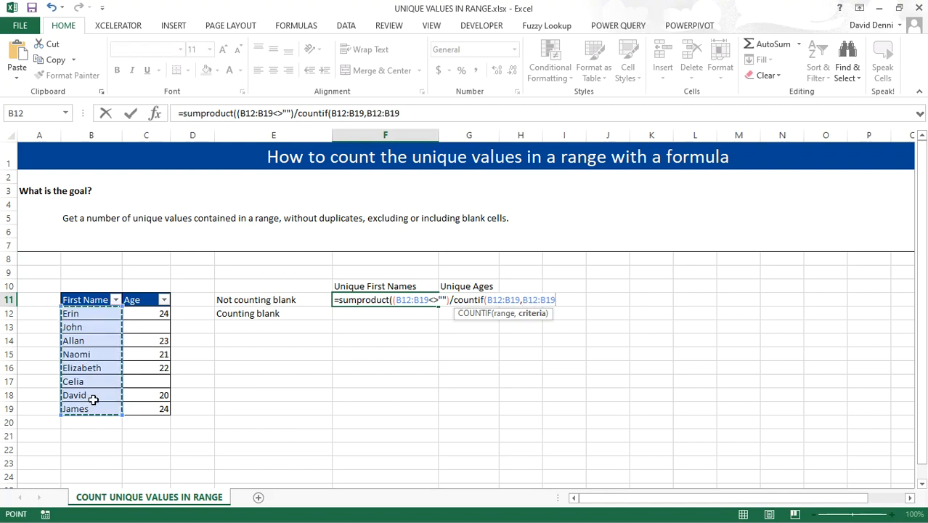
pyautogui.write('&""')
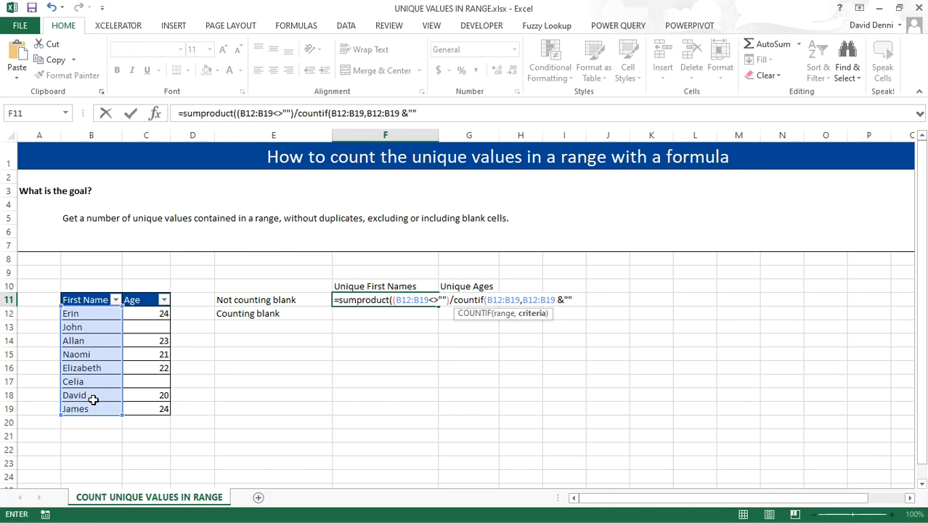
pyautogui.write(')')
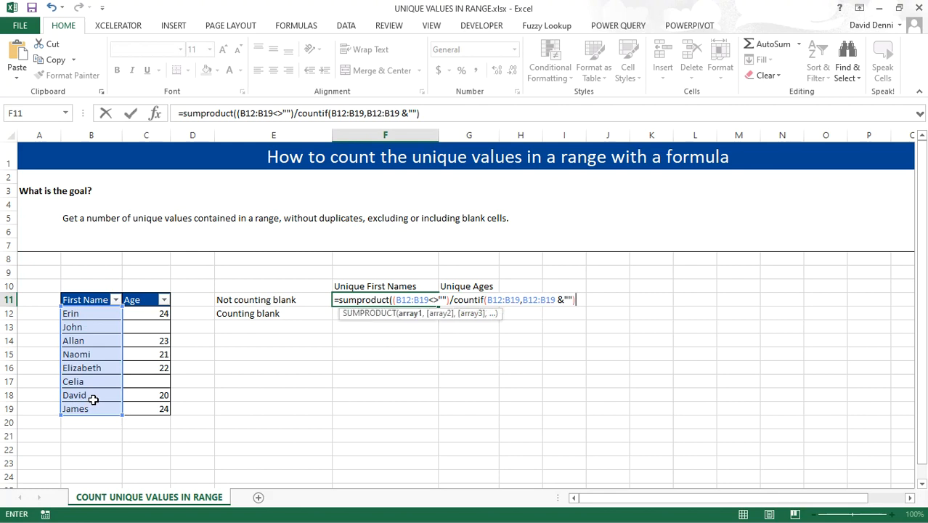
pyautogui.write(')')
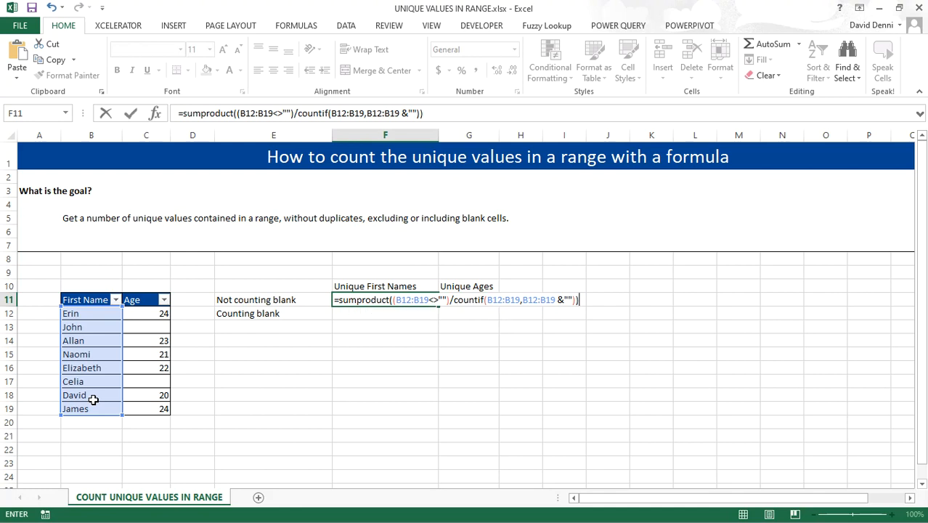
pyautogui.press('Return')
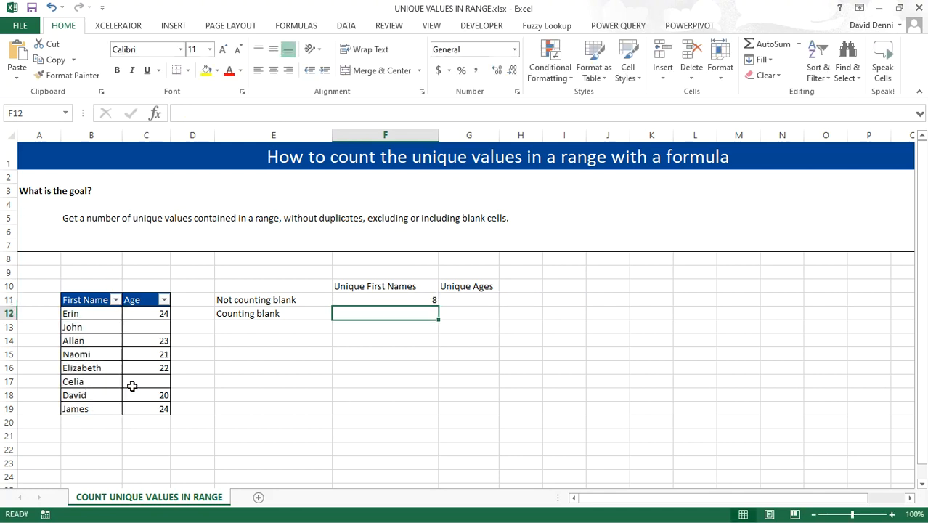
# Fill the F11 formula across to G11 and check the result against the Age column's filter list.
pyautogui.click(361, 298)
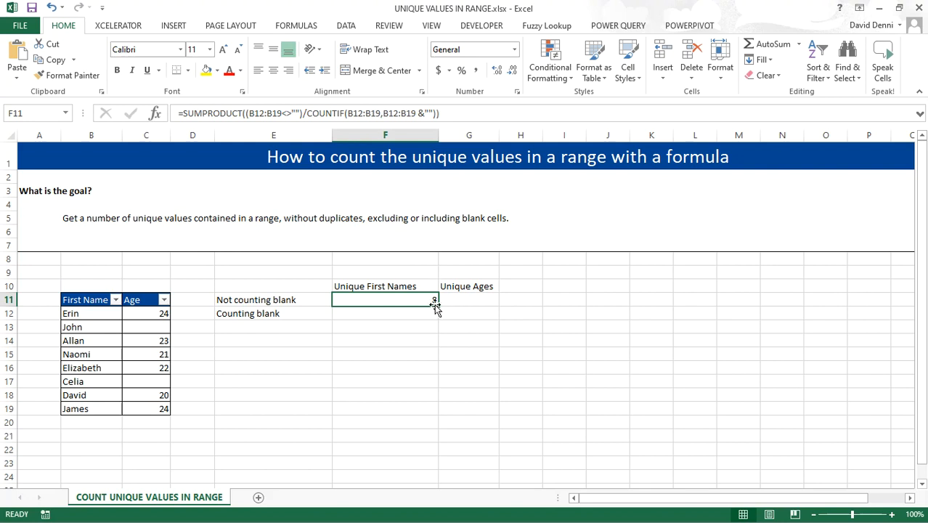
pyautogui.moveTo(438, 307); pyautogui.dragTo(476, 301)
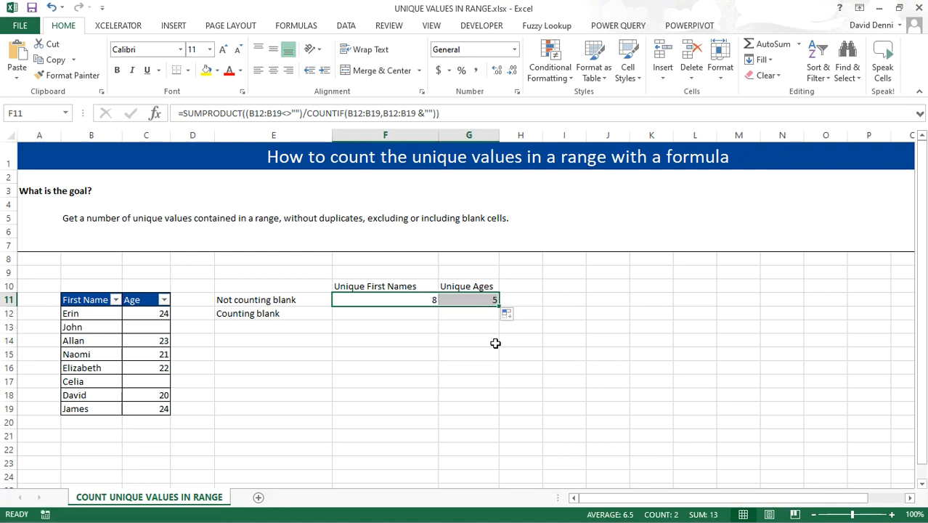
pyautogui.click(165, 300)
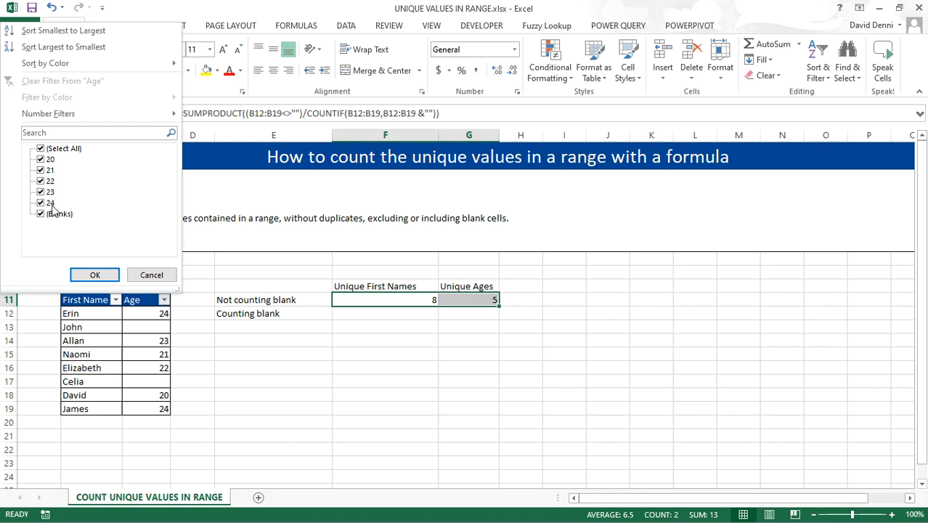
pyautogui.click(155, 277)
pyautogui.click(385, 390)
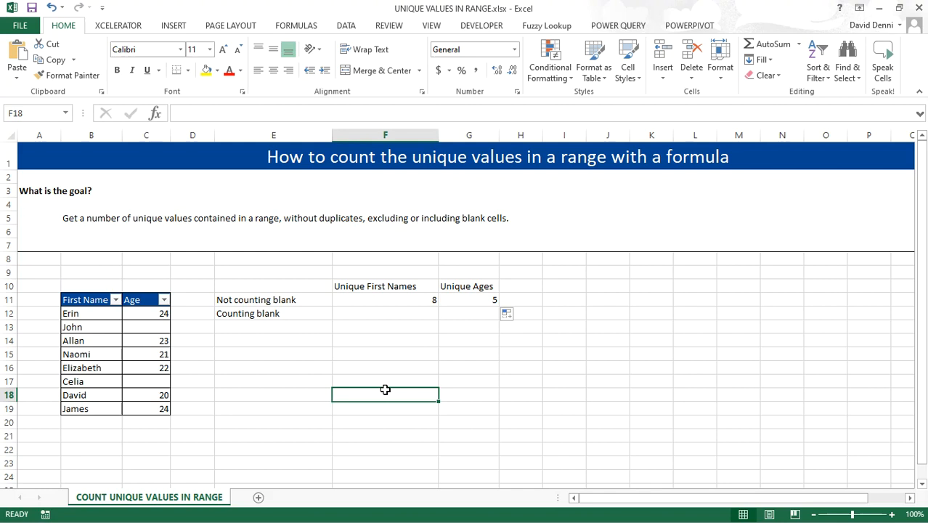
# Copy the formula text from F11 into F12, keeping the B12:B19 references.
pyautogui.click(384, 299)
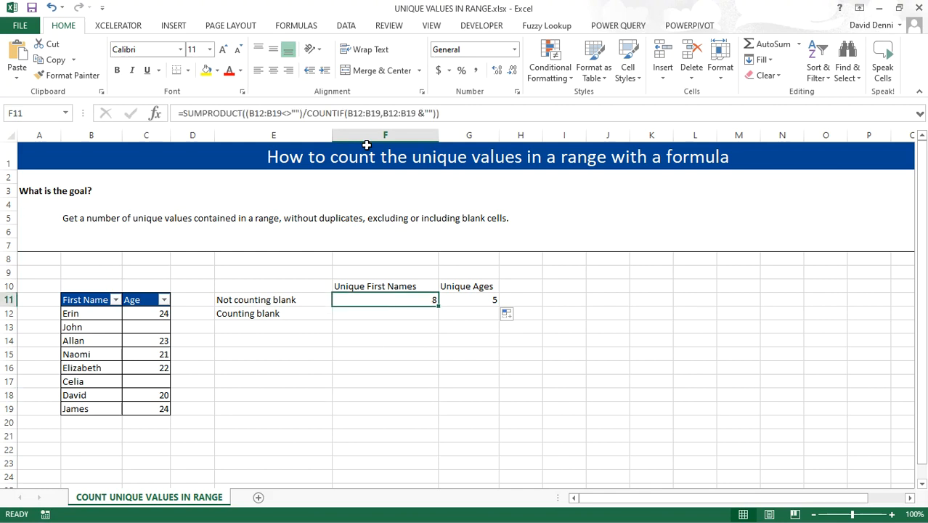
pyautogui.click(469, 113)
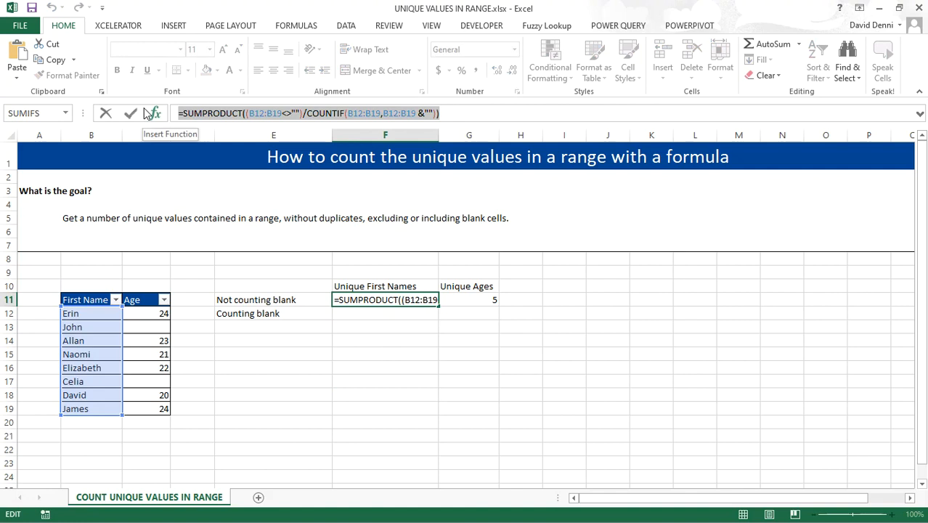
pyautogui.press('Escape')
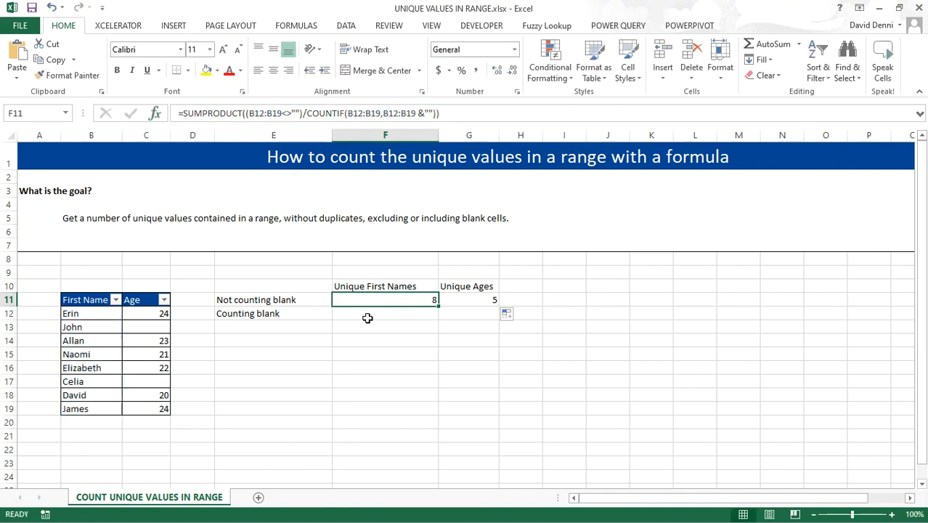
pyautogui.click(367, 318)
pyautogui.click(225, 113)
pyautogui.write('=SUMPRODUCT((B12:B19<>"")/COUNTIF(B12:B19,B12:B19 &""))')
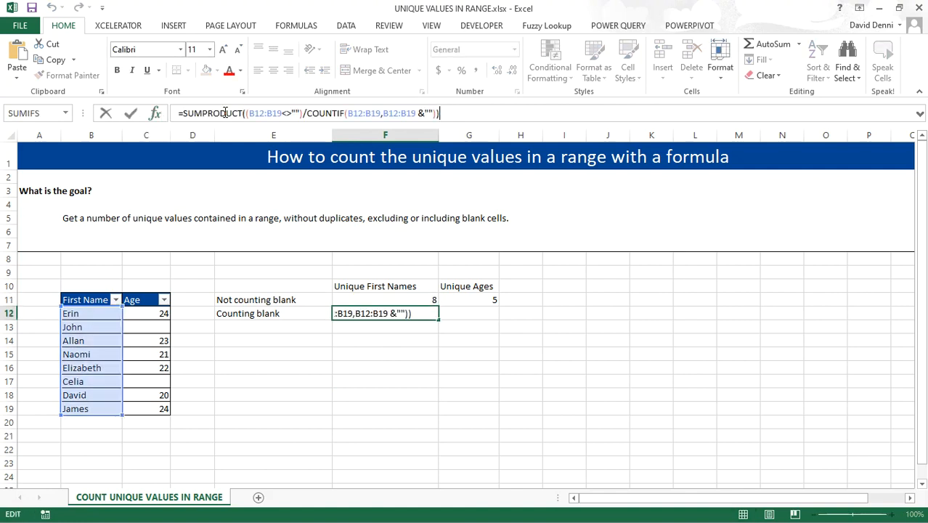
# Replace the (B12:B19<>"") test in the F12 formula with 1 so that blanks are counted.
pyautogui.moveTo(302, 114); pyautogui.dragTo(245, 113)
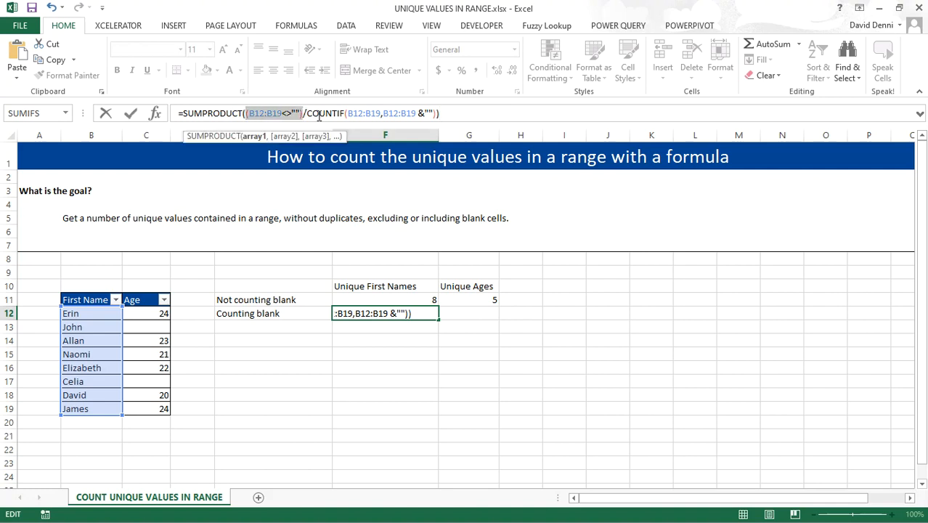
pyautogui.write('1')
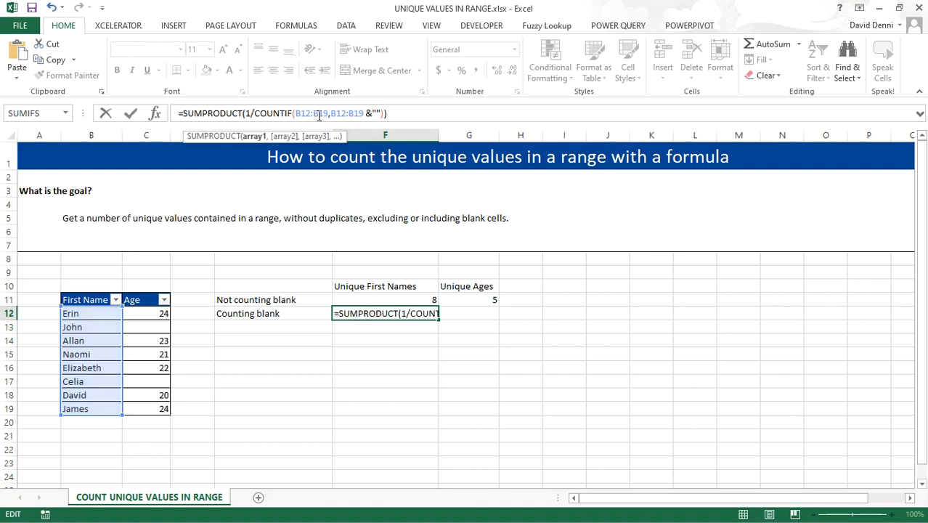
pyautogui.click(419, 111)
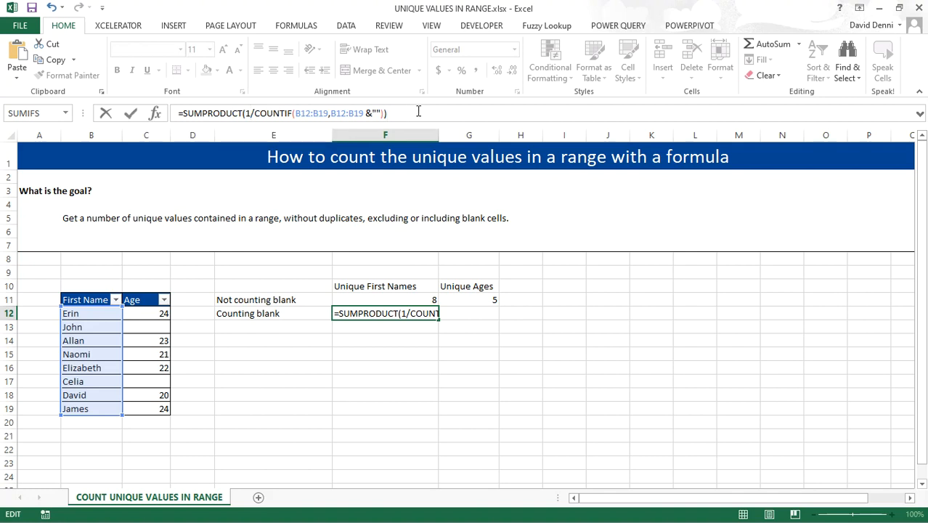
pyautogui.press('Return')
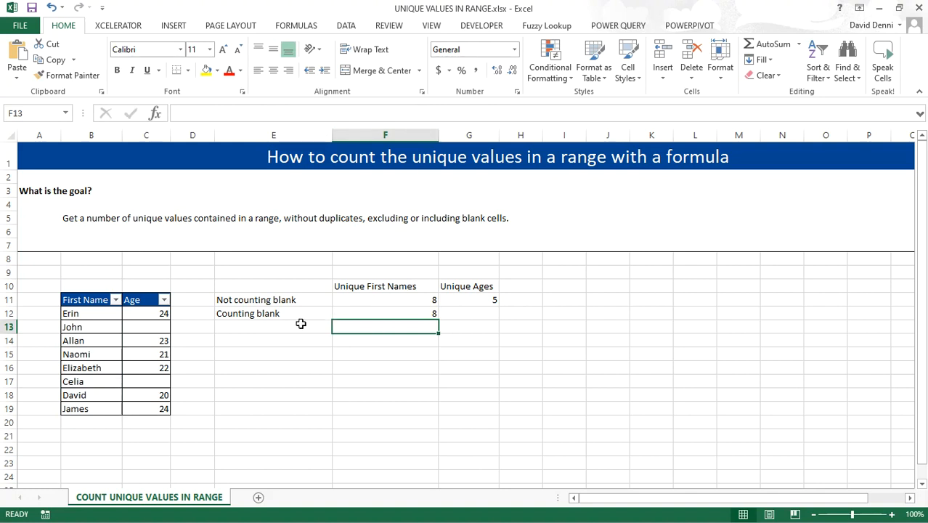
# Fill the F12 formula across to G12 and compare its result with the distinct values in the Age filter list.
pyautogui.click(421, 313)
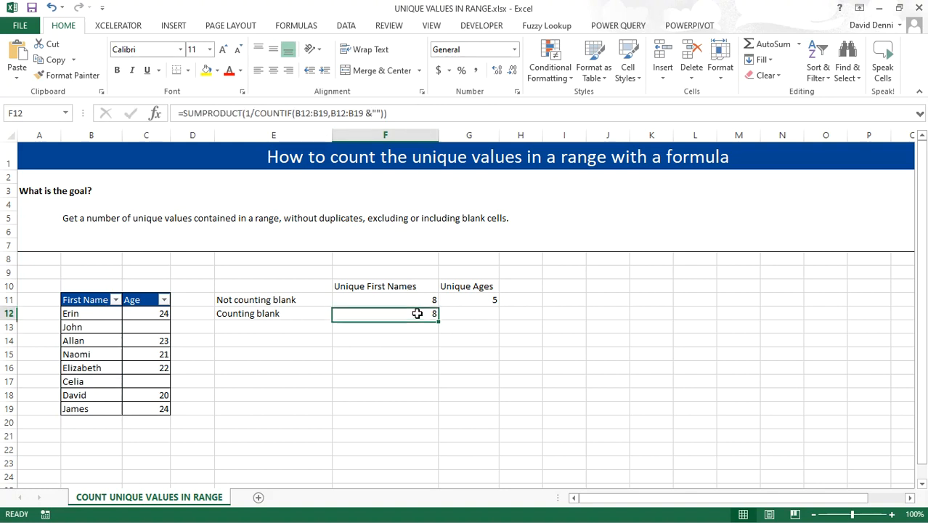
pyautogui.moveTo(438, 320); pyautogui.dragTo(481, 319)
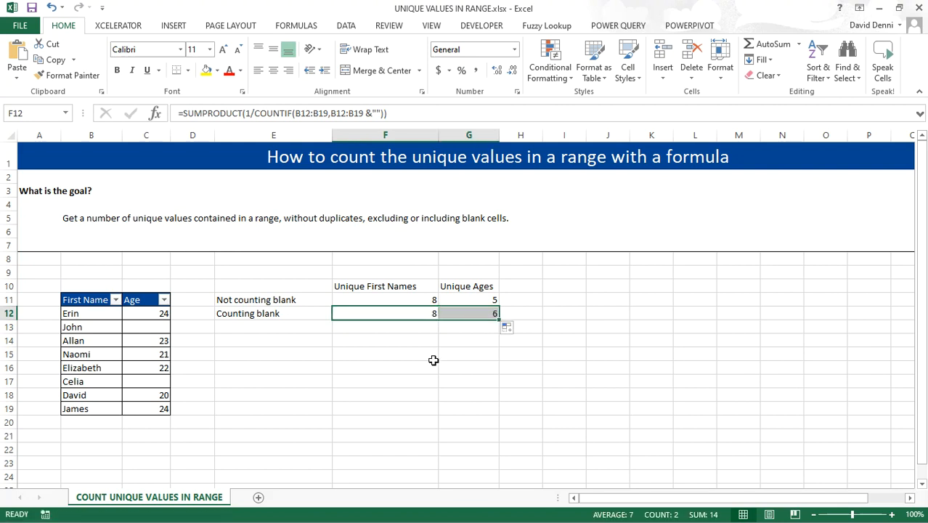
pyautogui.click(510, 362)
pyautogui.click(474, 311)
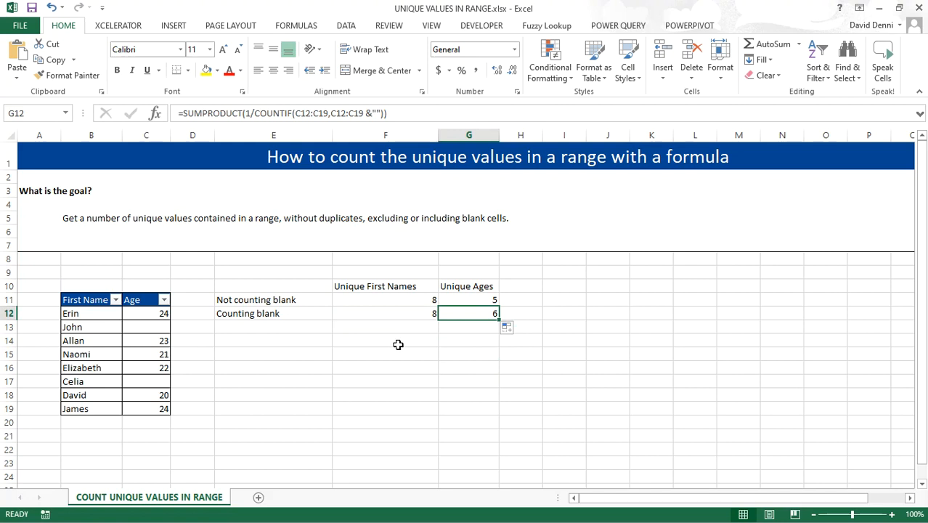
pyautogui.click(165, 300)
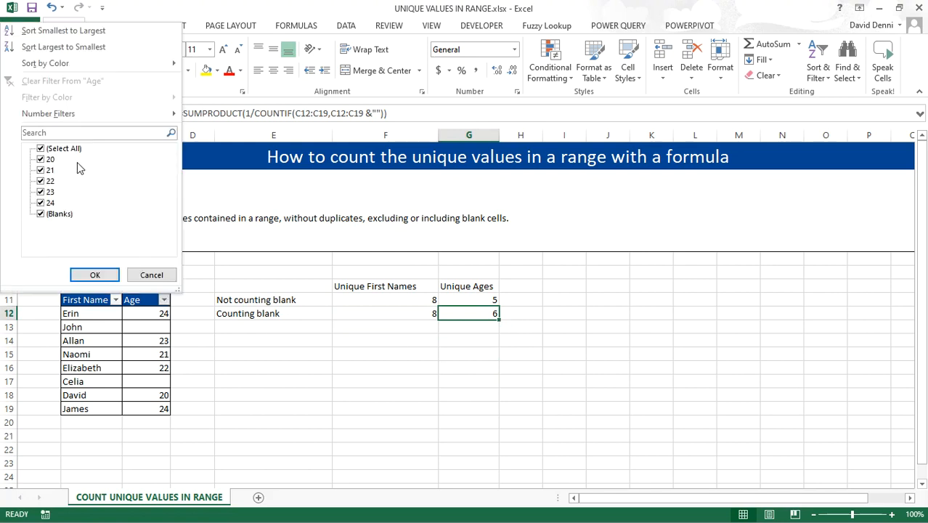
pyautogui.click(151, 276)
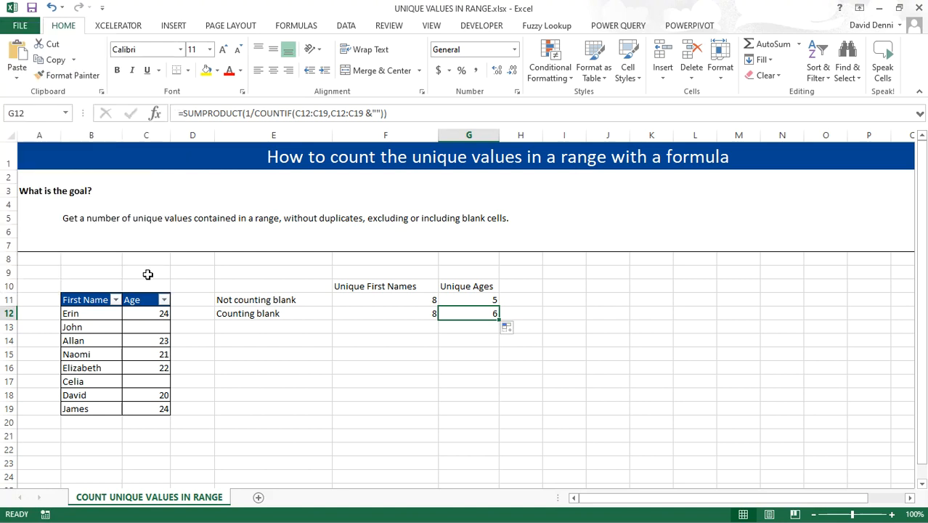